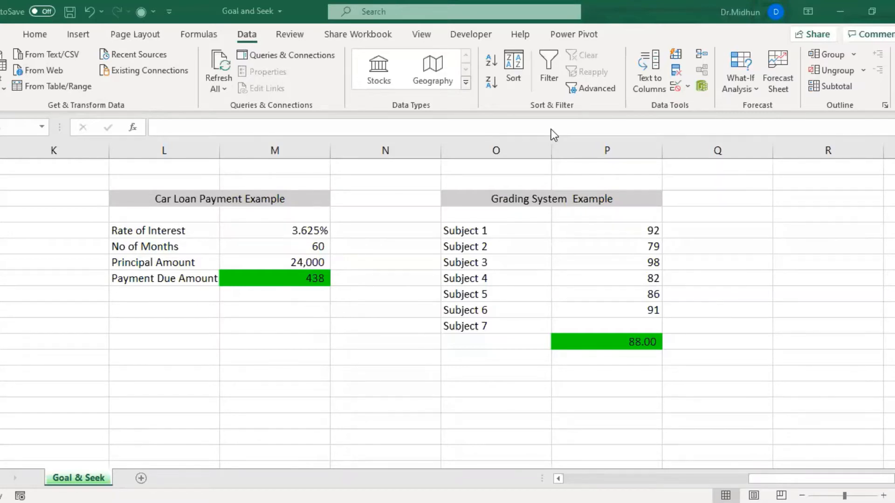
Examine the Car Loan Payment and Grading System examples and inspect the PMT formula behind the Payment Due Amount.
click(252, 200)
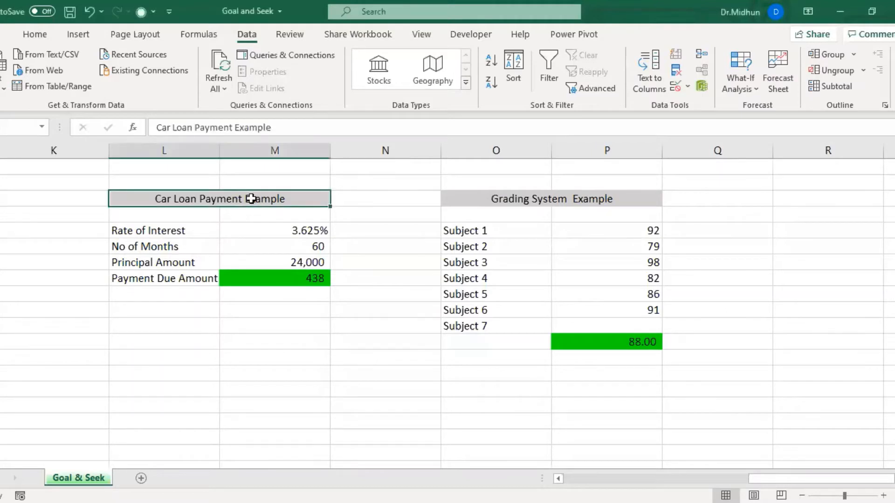
click(540, 200)
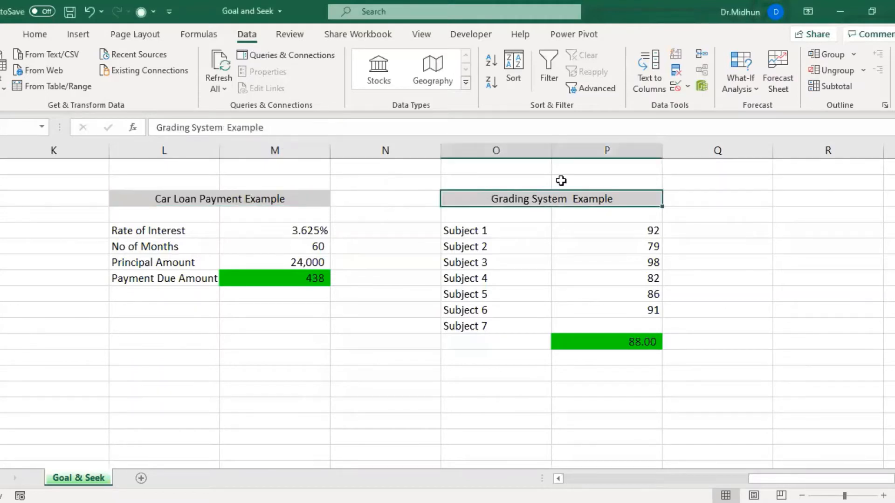
click(278, 201)
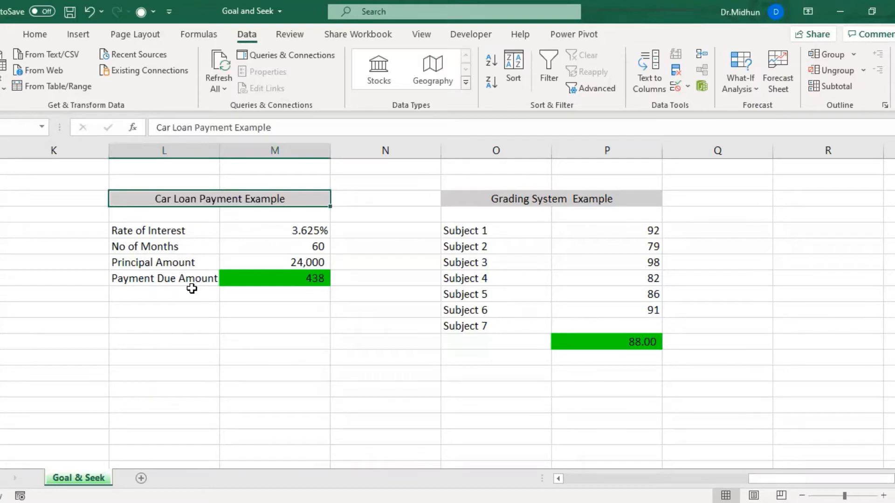
click(290, 281)
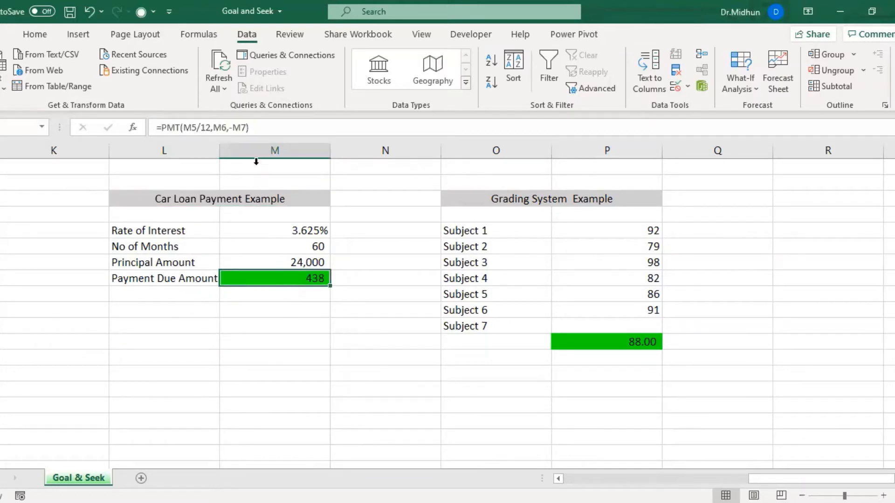
click(259, 130)
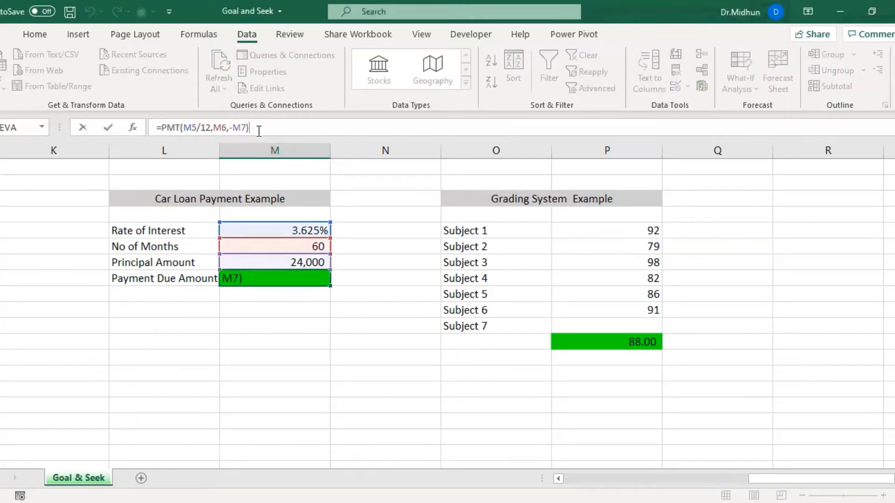
key(Escape)
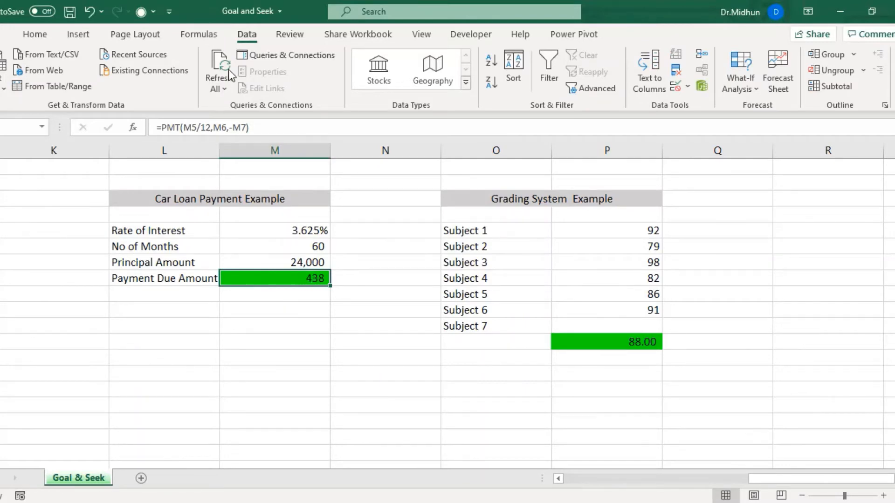
Run Goal Seek to bring the Payment Due Amount in M8 to 500 by changing the Principal Amount in M7, and keep the solution.
click(745, 89)
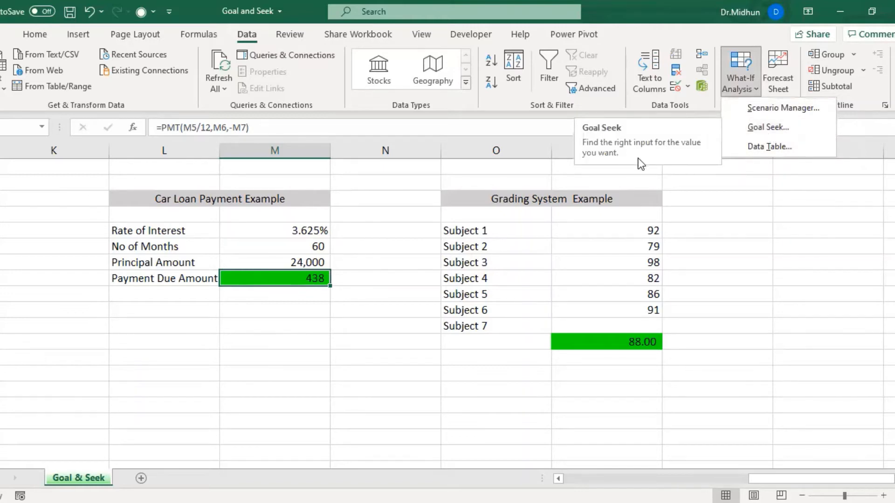
click(762, 129)
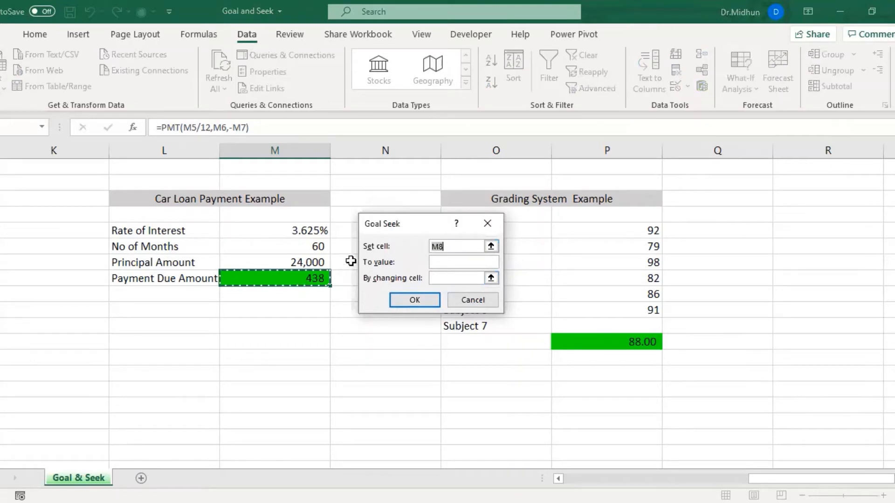
click(436, 263)
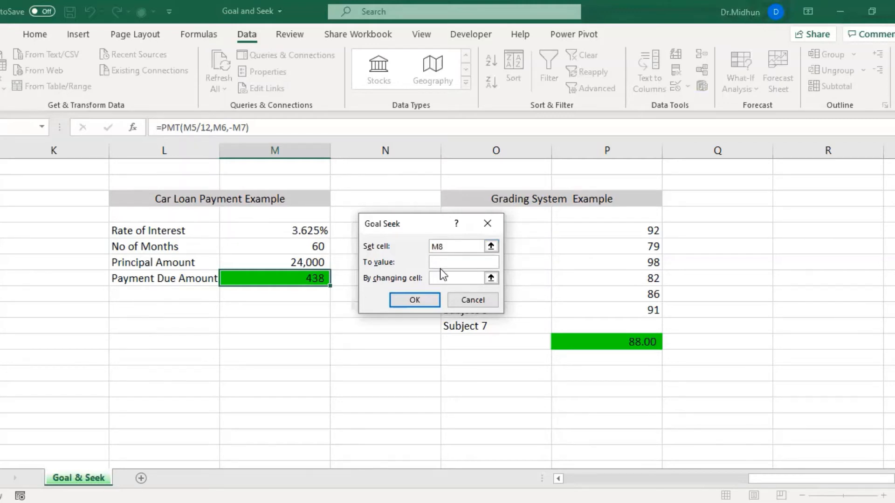
text(500)
click(448, 278)
click(314, 262)
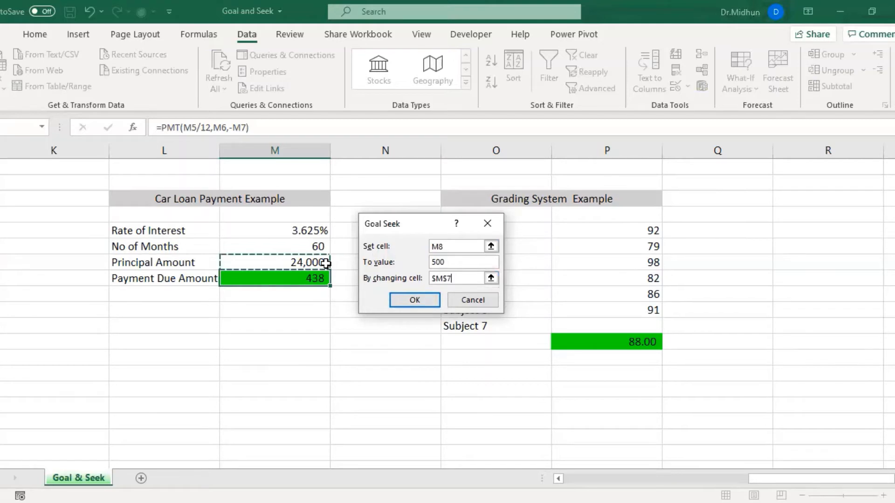
click(395, 305)
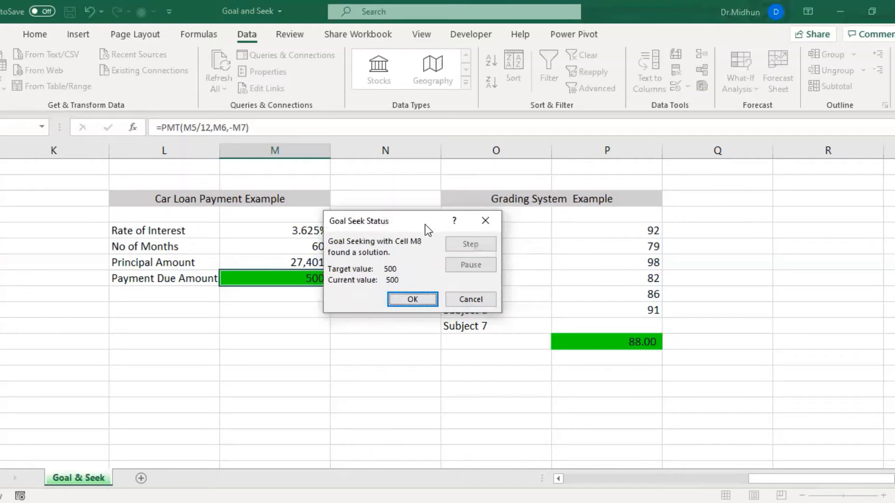
drag(385, 220, 425, 223)
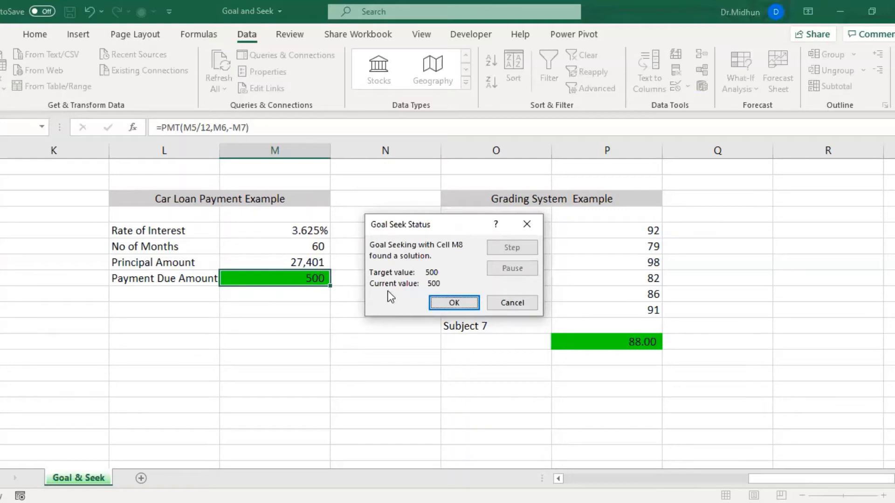
click(452, 301)
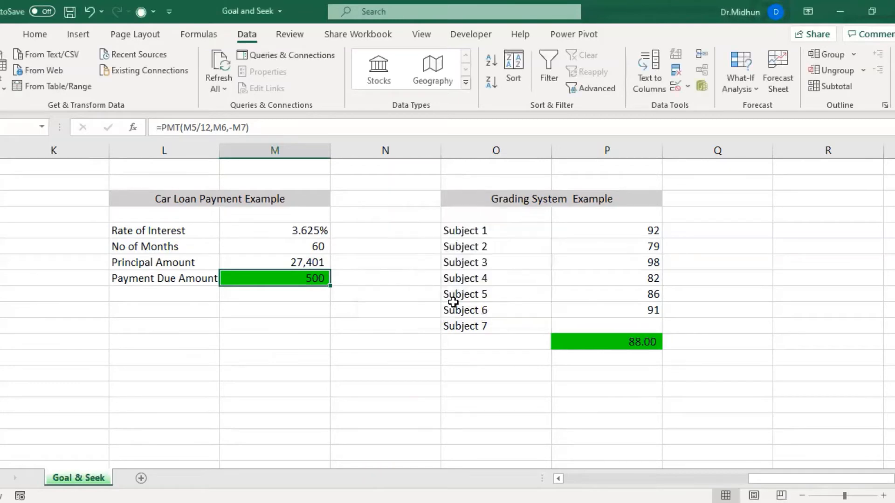
Examine the subject marks in the Grading System example and inspect the AVERAGE formula beneath them.
click(502, 197)
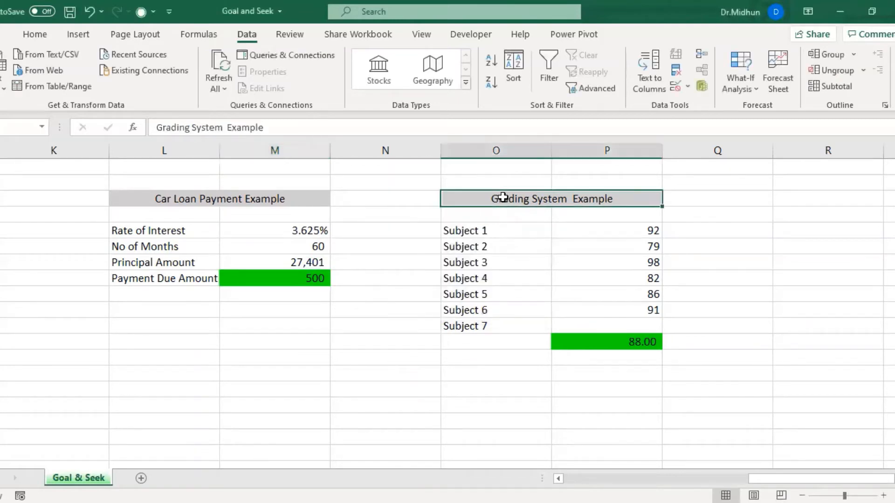
click(485, 230)
click(490, 244)
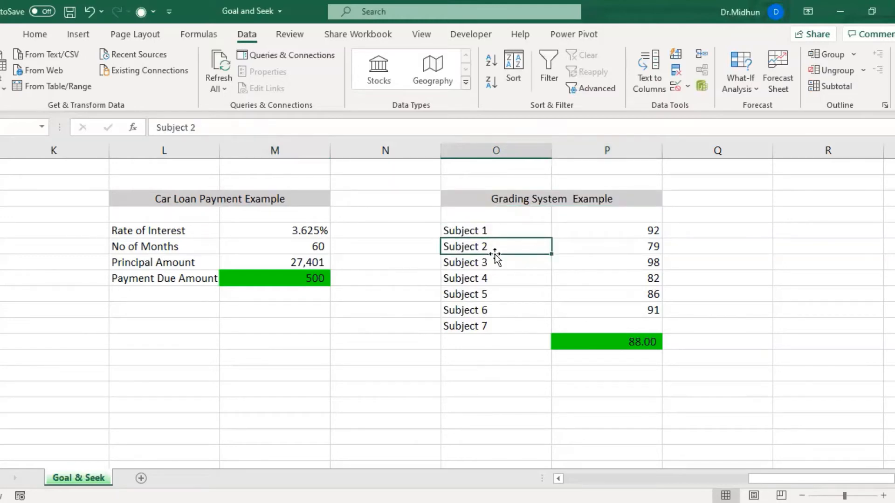
click(495, 259)
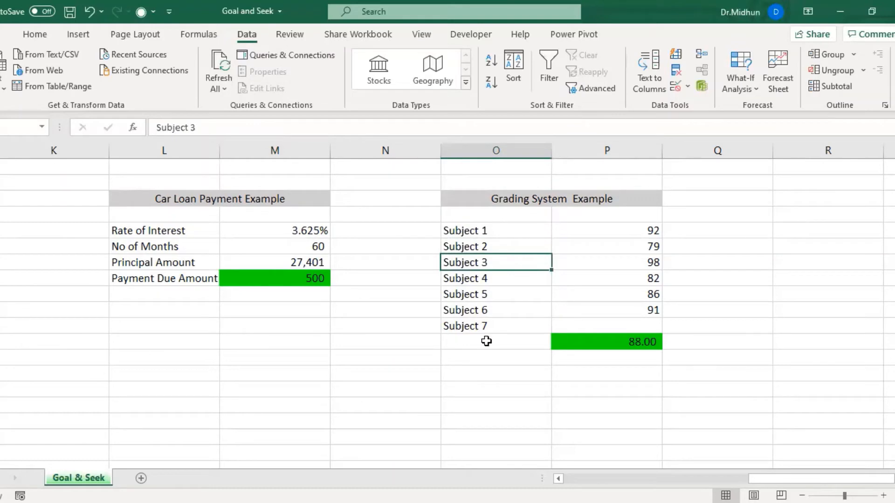
click(590, 342)
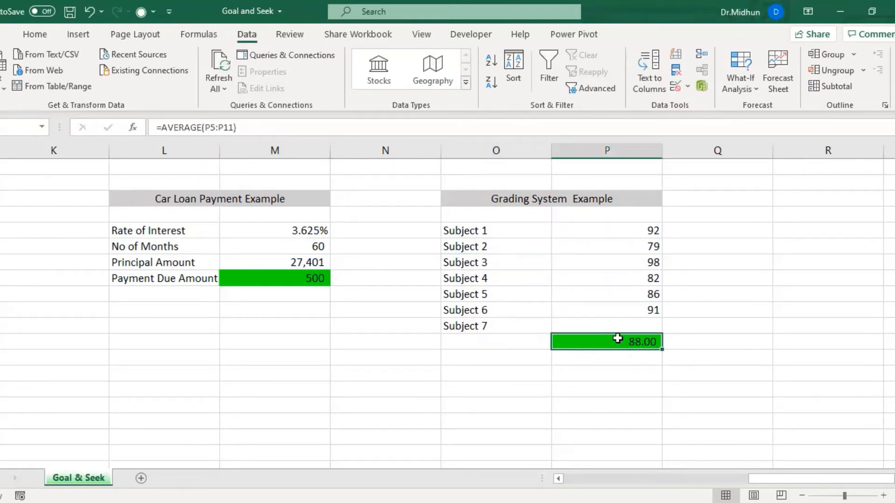
click(245, 127)
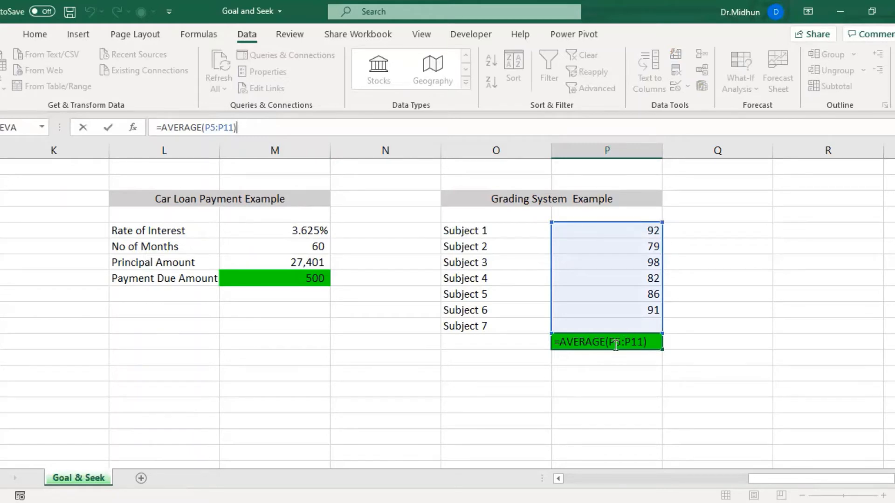
key(Return)
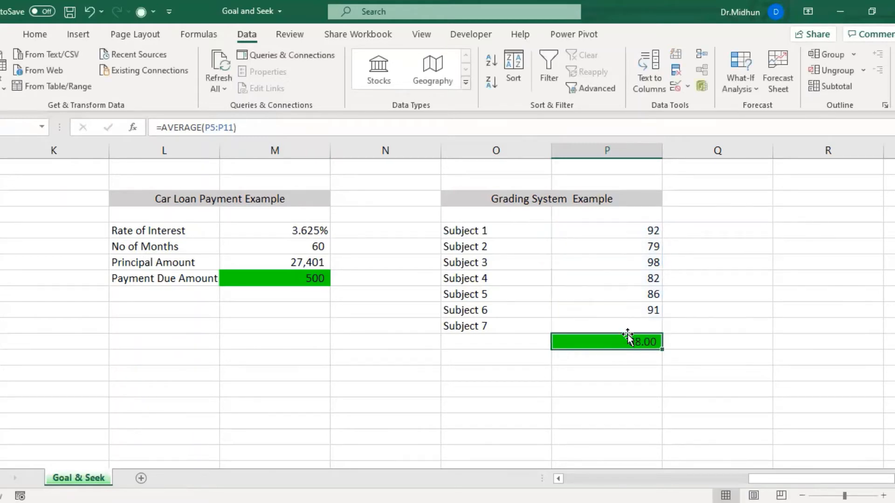
click(630, 325)
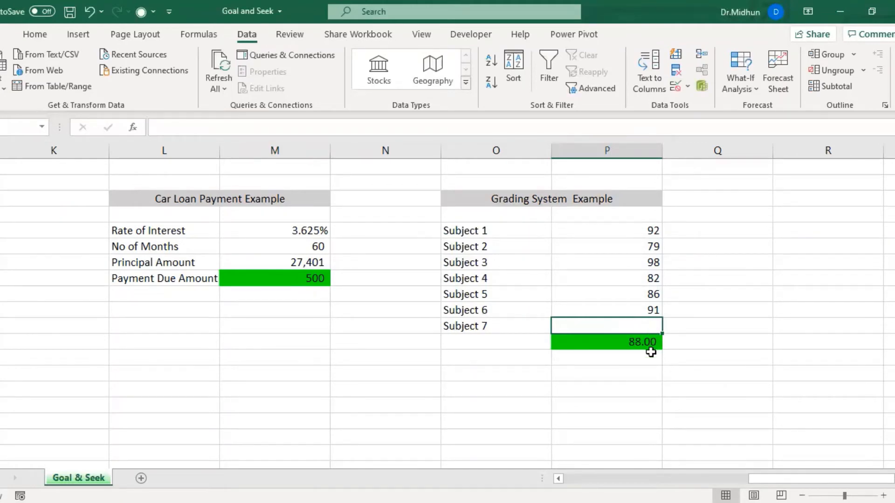
Try Goal Seek on the average in P12 with a target of 90 by changing the Subject 7 mark in P11, and discard the result.
click(644, 343)
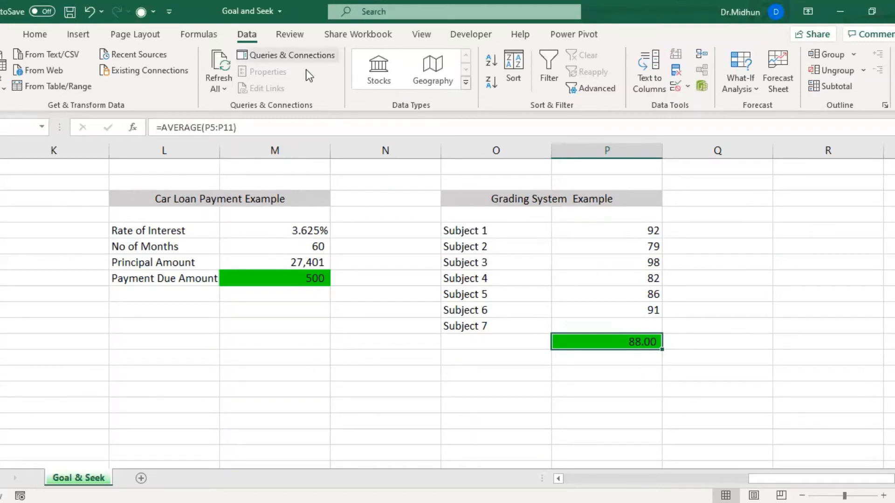
click(735, 87)
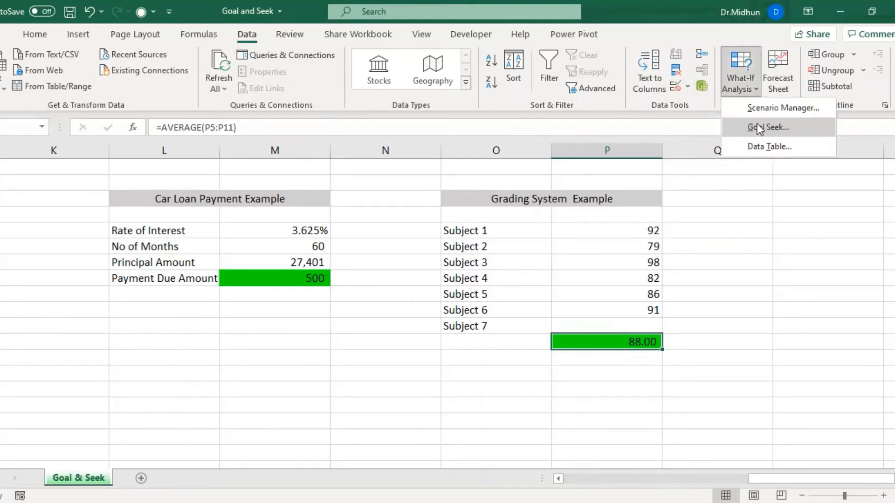
click(756, 125)
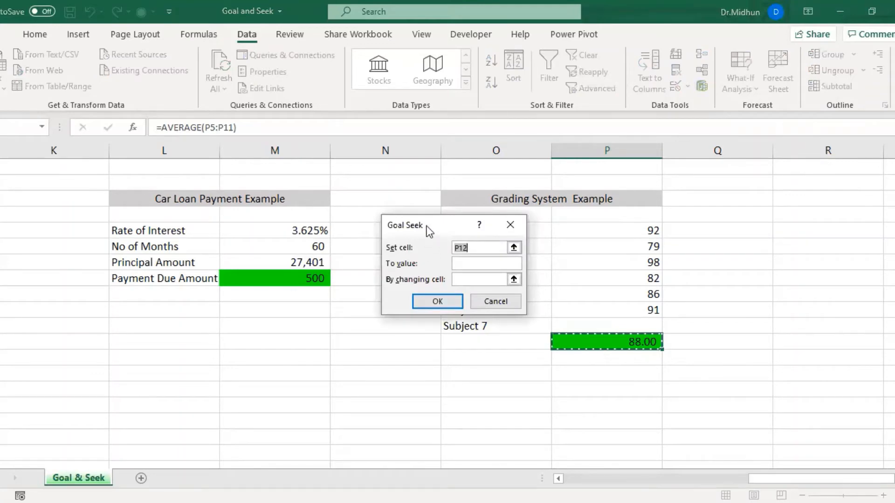
drag(429, 230, 326, 253)
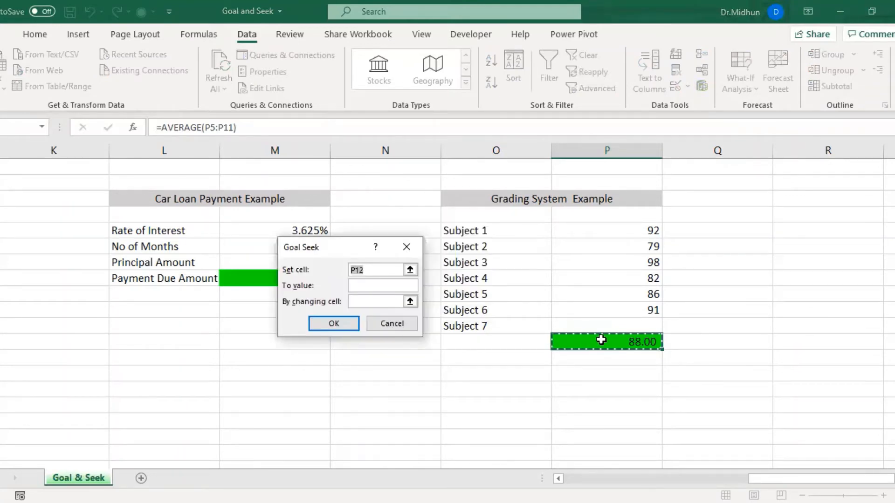
click(372, 285)
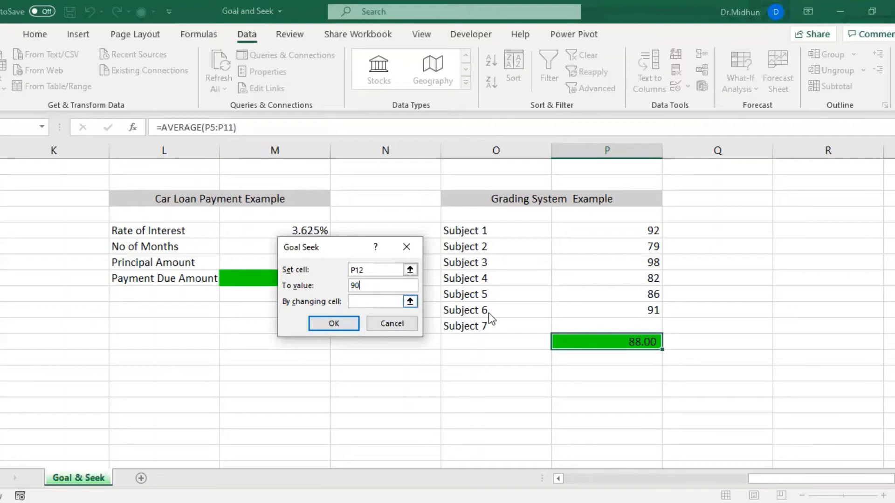
click(382, 305)
click(592, 325)
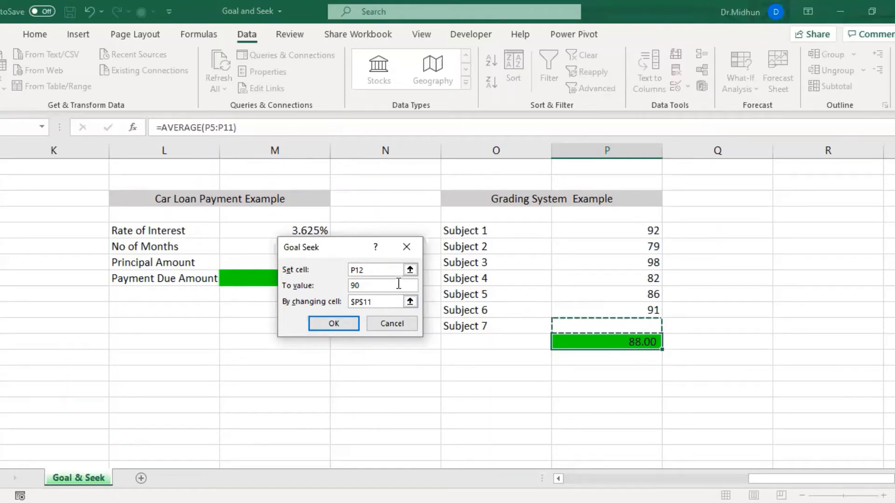
click(329, 324)
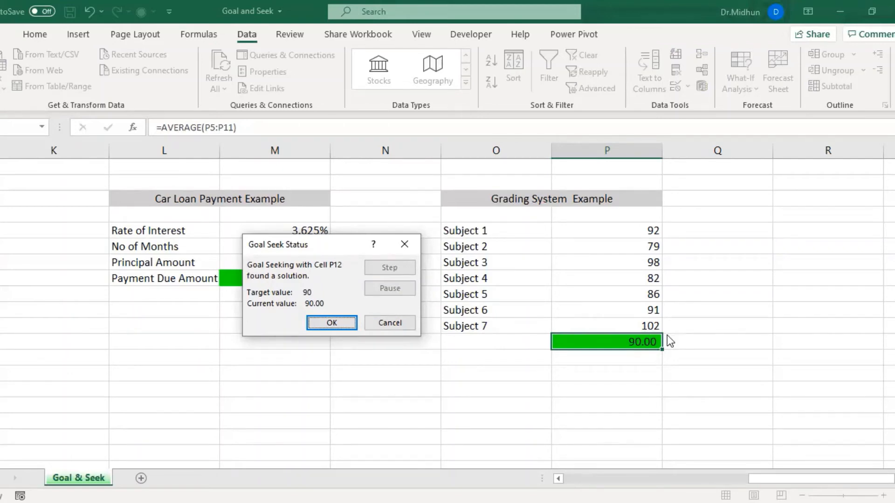
click(396, 325)
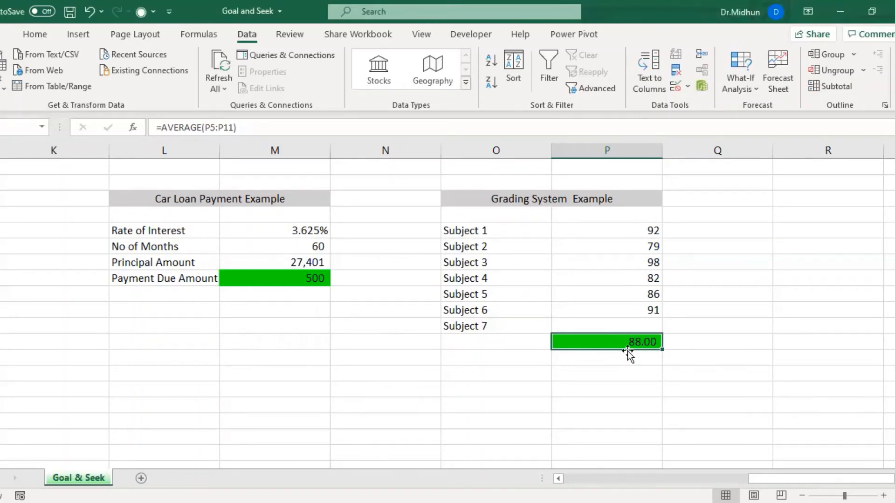
Run Goal Seek to bring the average in P12 to 89.5 by changing the Subject 7 mark in P11, and keep the solution.
click(730, 82)
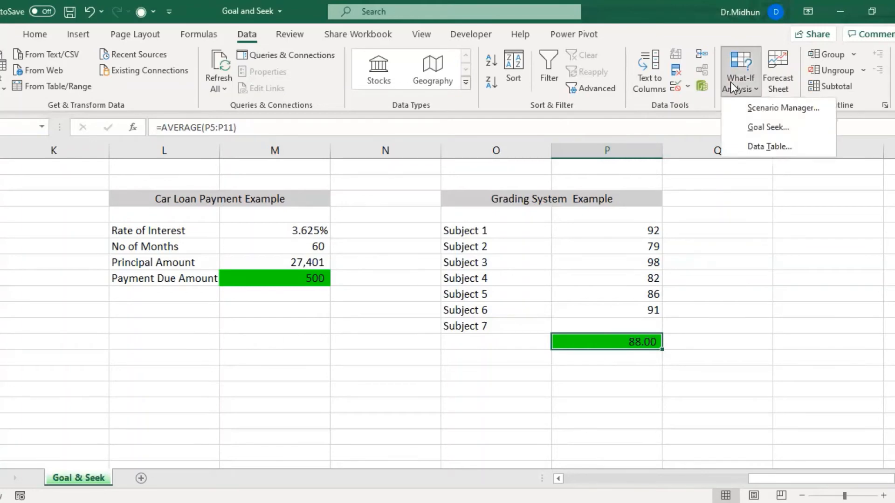
click(754, 128)
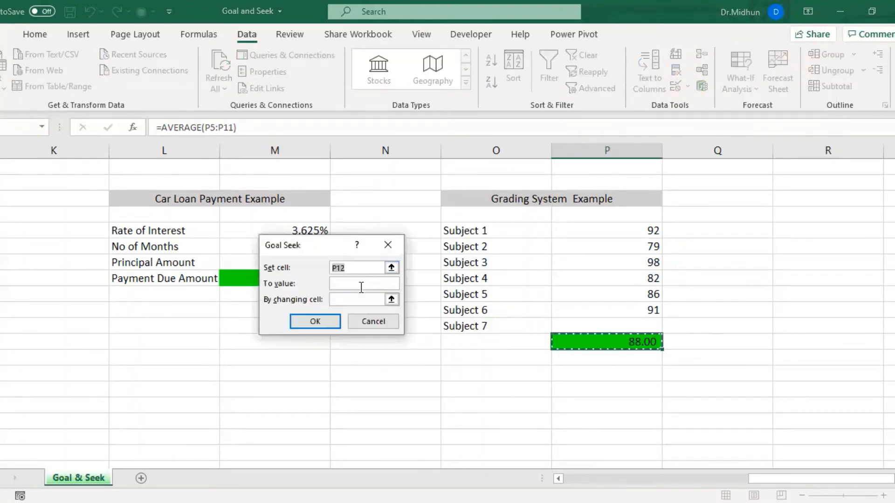
click(363, 285)
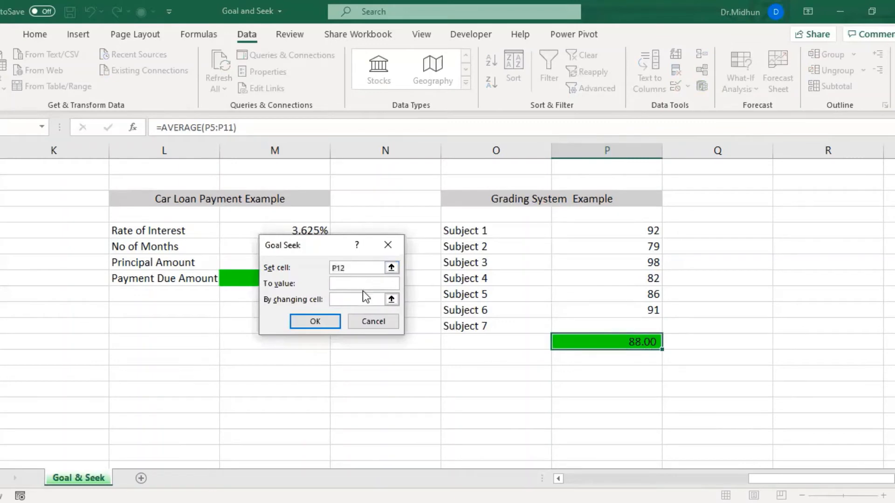
text(89.5)
click(351, 299)
click(590, 322)
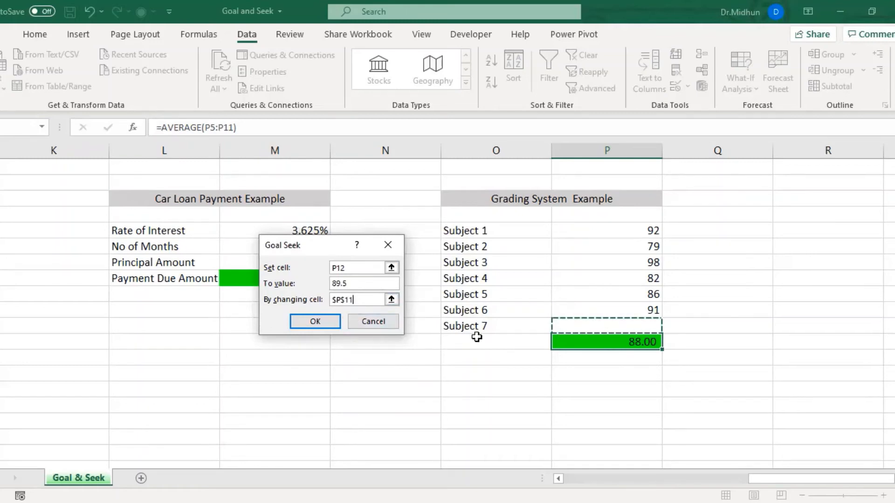
click(300, 324)
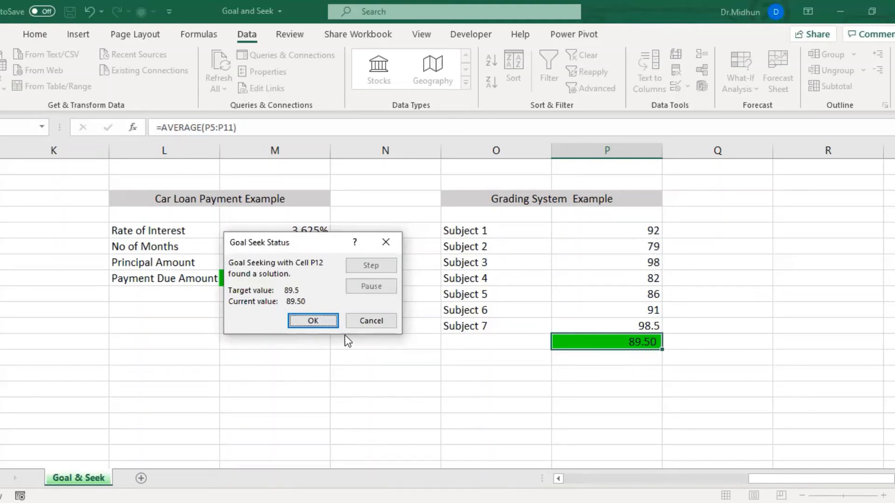
click(312, 321)
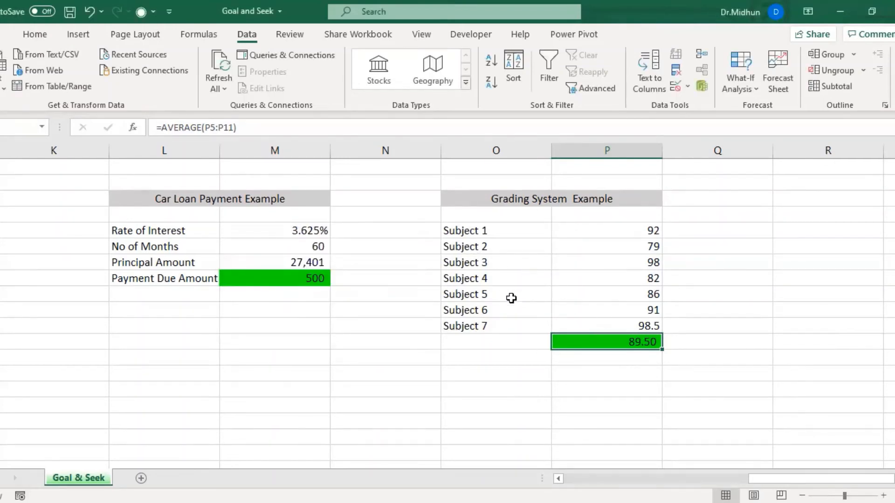
click(226, 201)
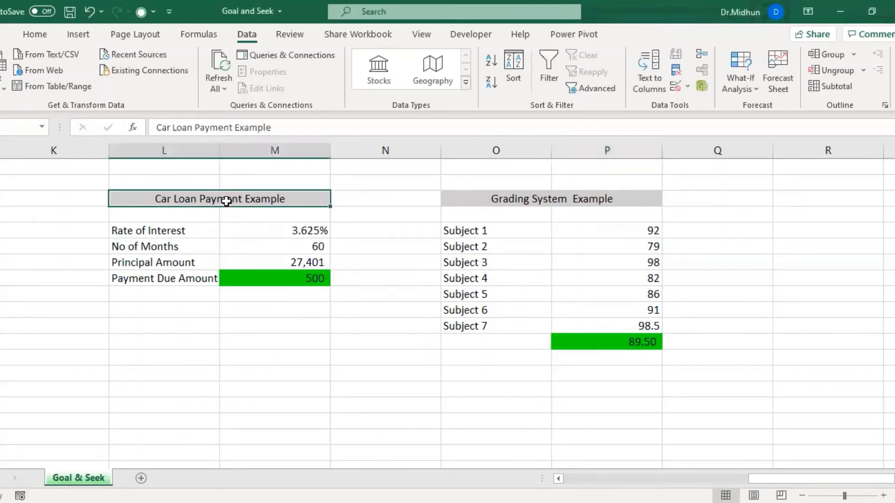
Examine the employee salary table's columns, the raise percentage in D1, the New Salary formula in C2 and the last employee row.
click(554, 201)
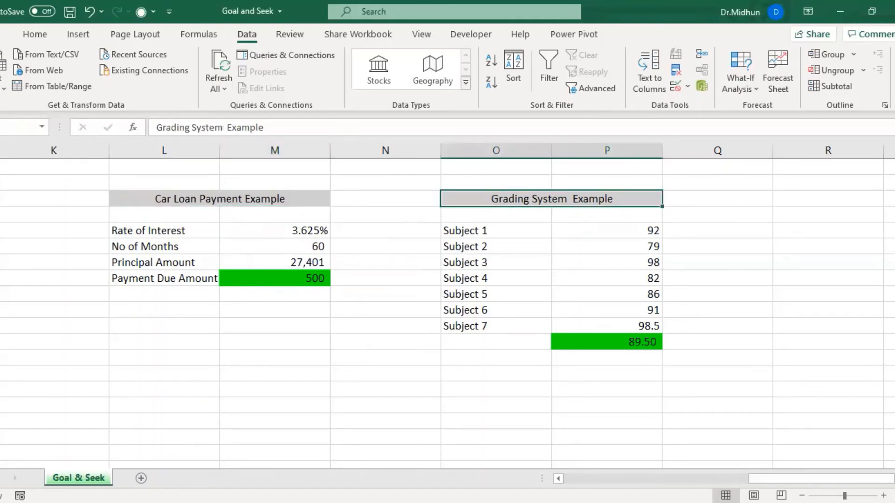
drag(820, 479, 636, 479)
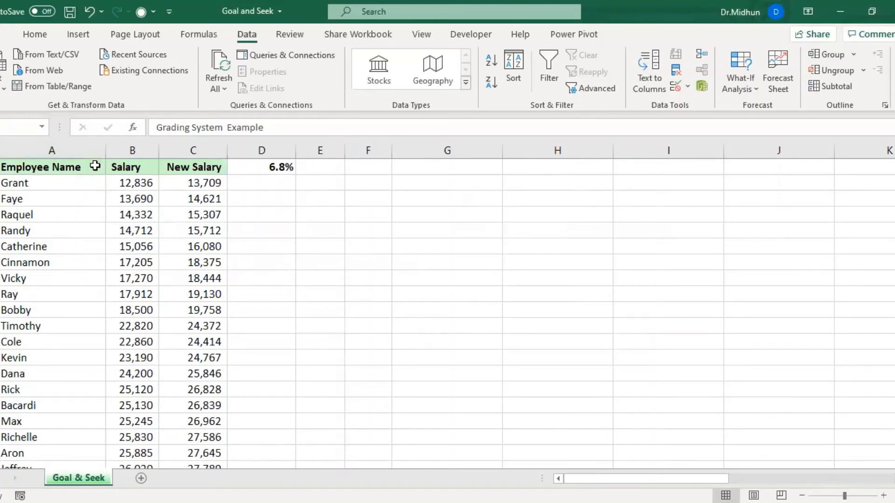
click(68, 150)
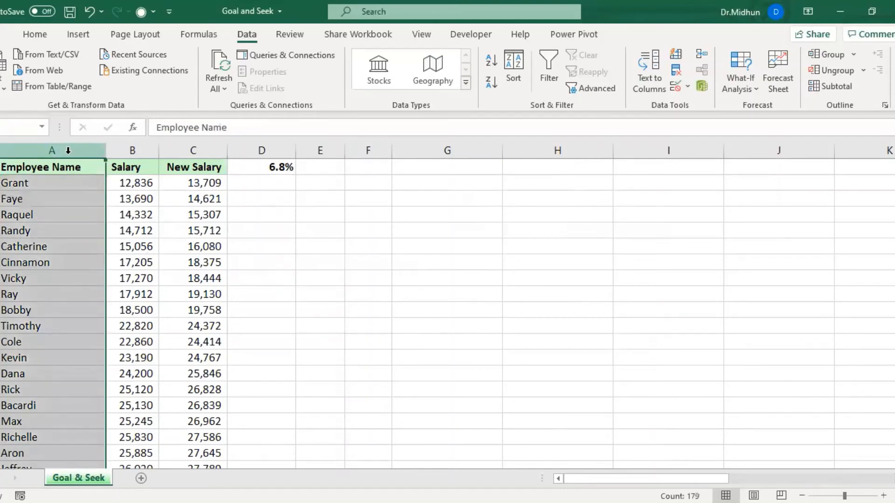
click(133, 149)
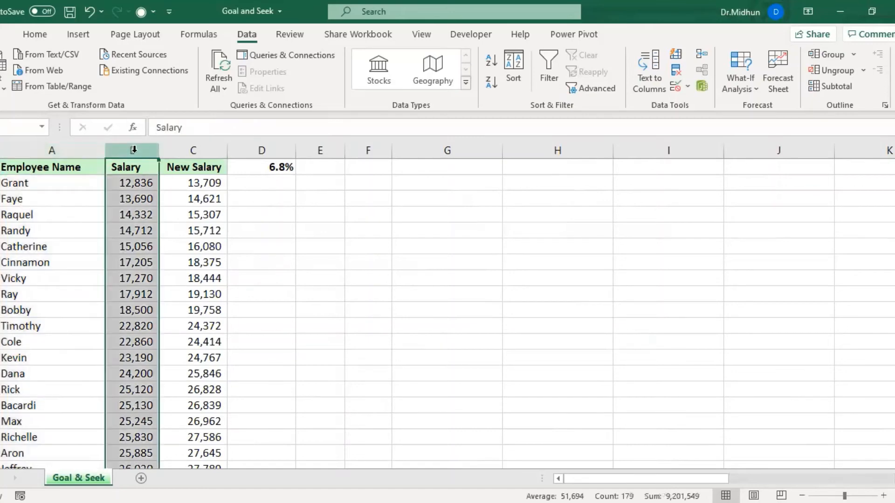
click(185, 150)
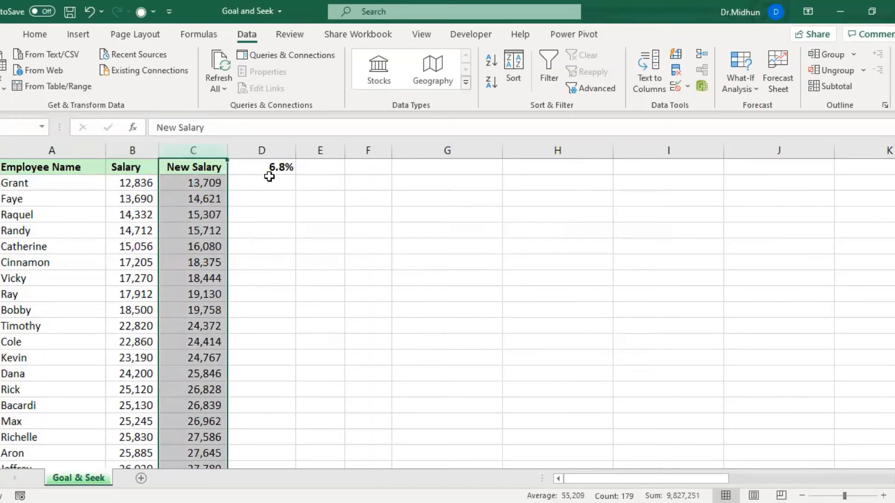
click(269, 166)
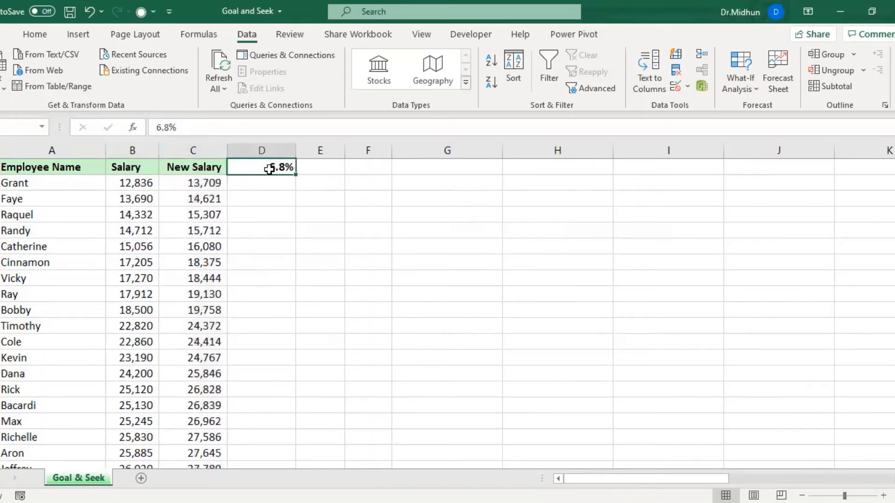
click(199, 183)
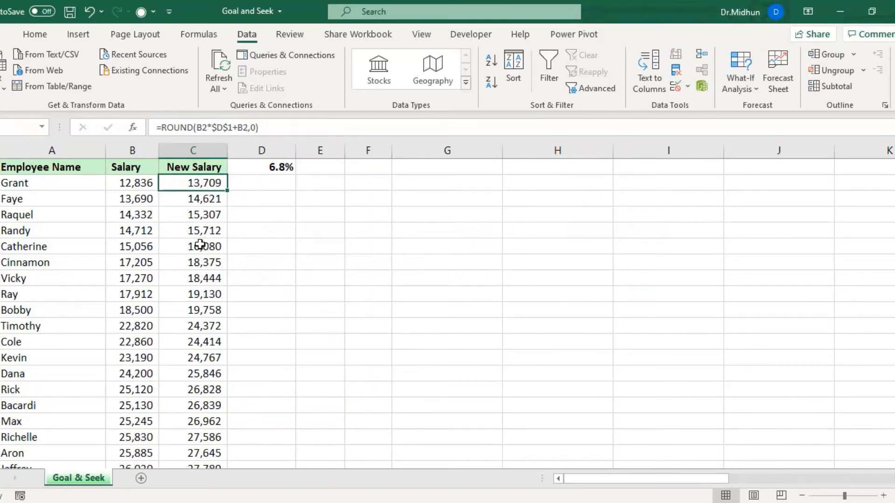
click(239, 182)
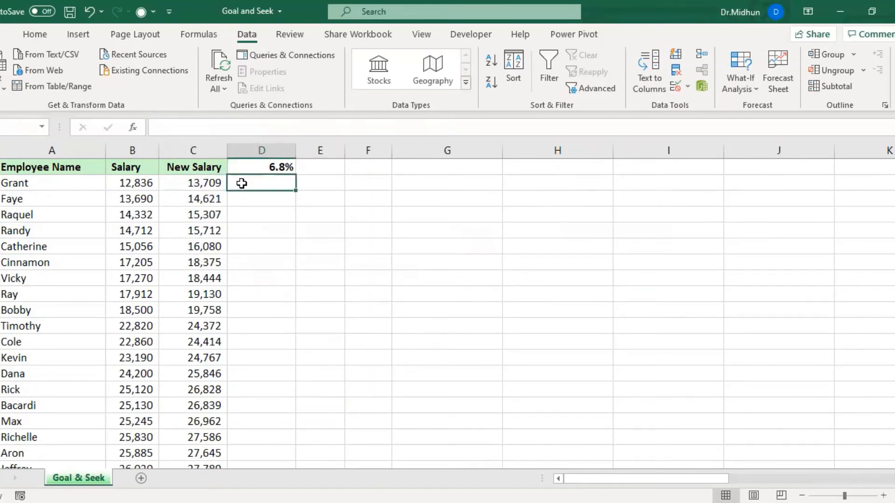
click(266, 167)
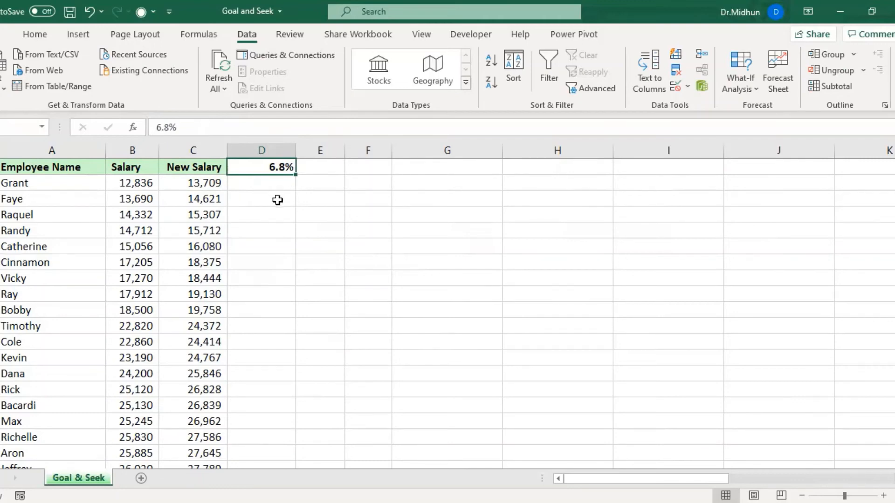
click(212, 186)
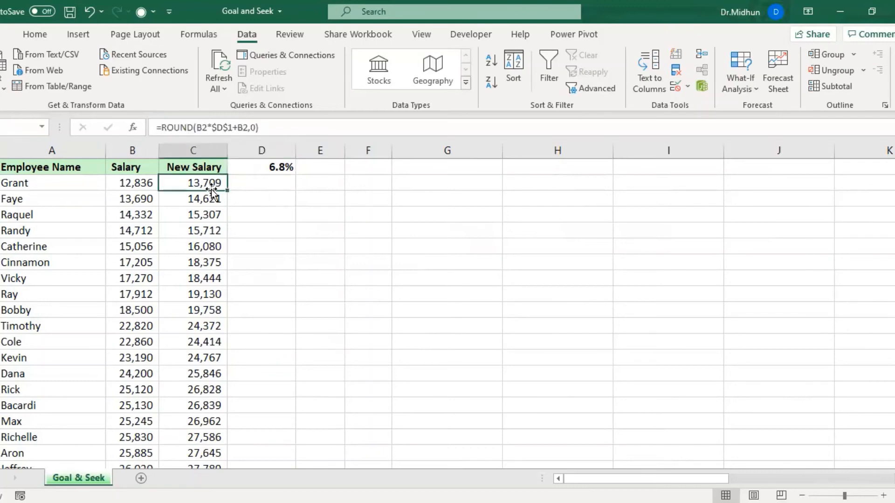
click(25, 185)
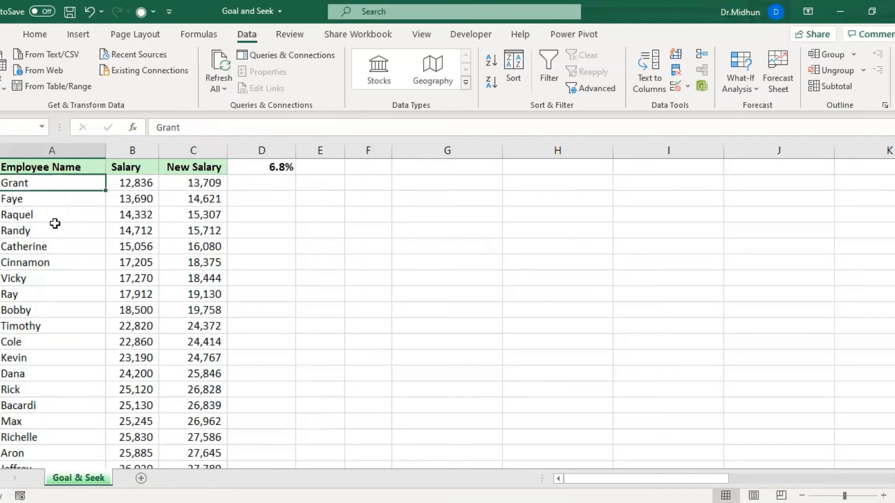
double_click(49, 191)
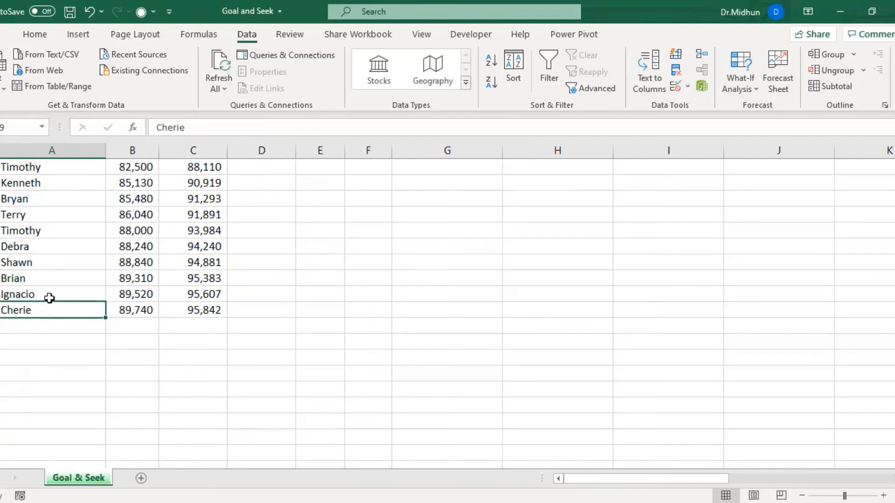
key(ctrl+Home)
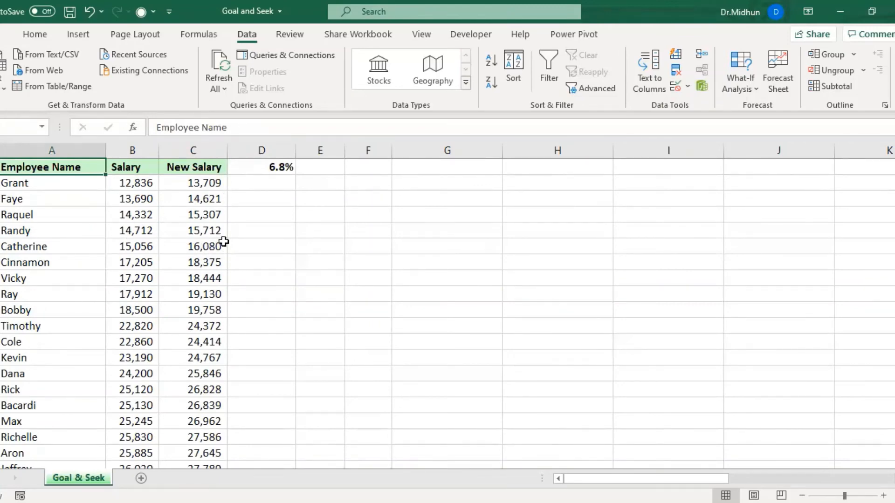
Total the New Salary column in G8 with the formula =SUM(C:C).
click(399, 276)
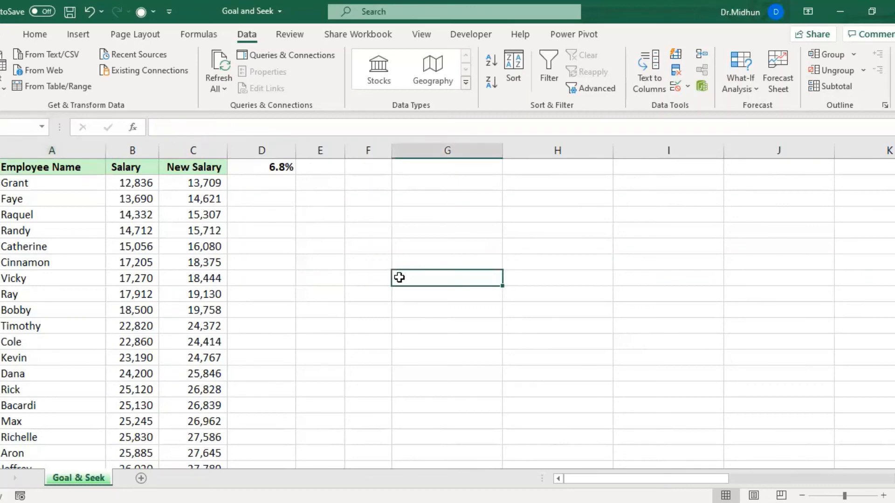
text(=)
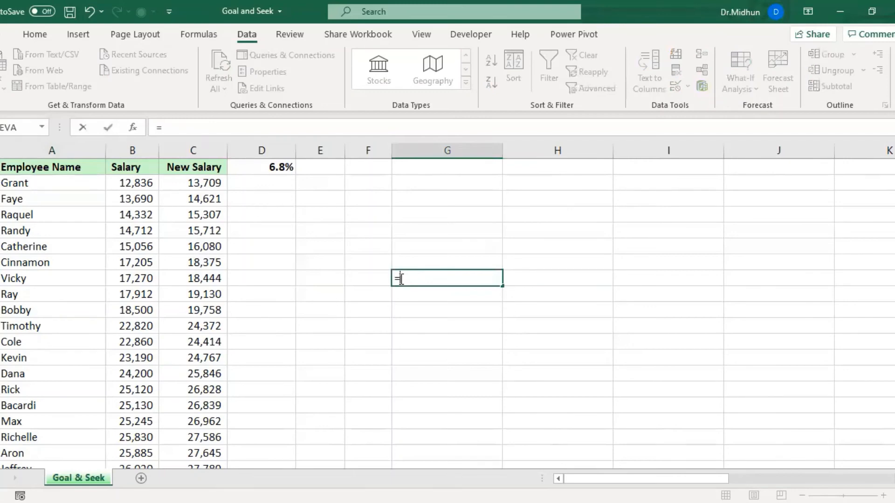
text(sum)
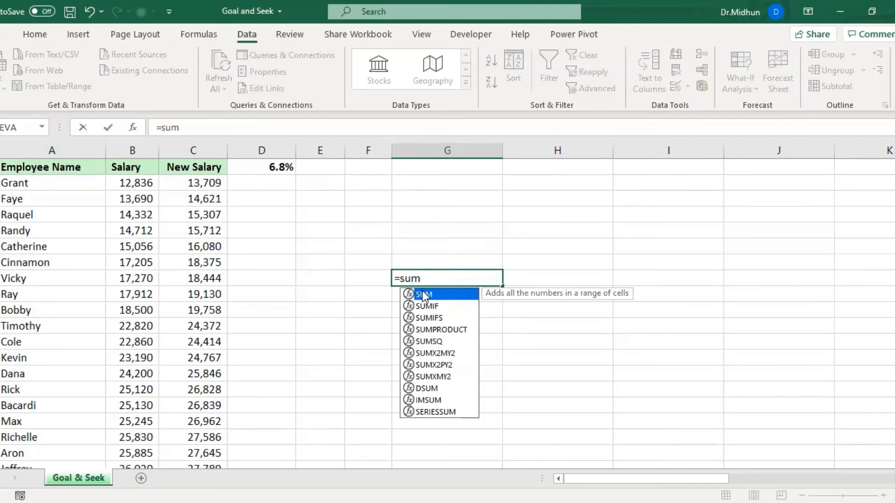
text(()
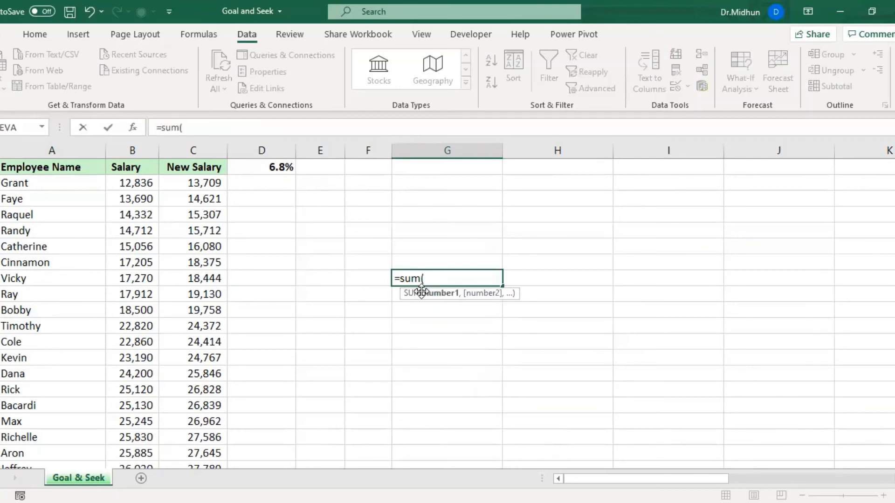
click(199, 150)
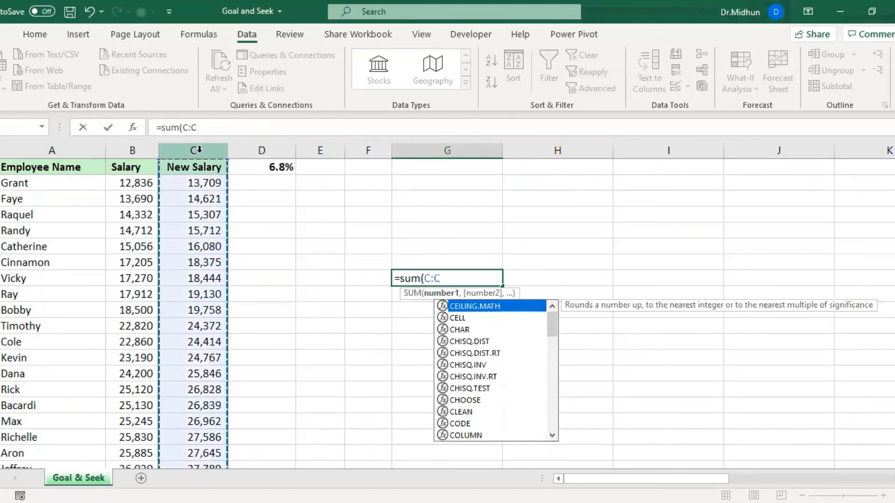
text())
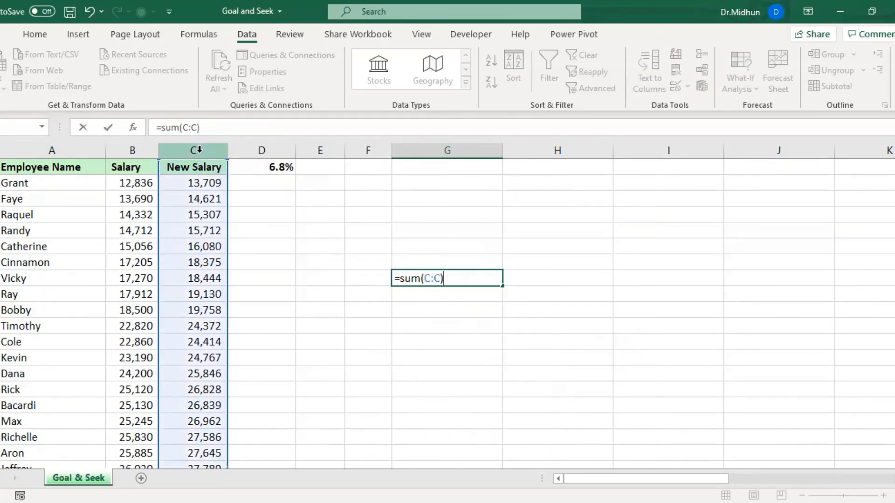
key(Return)
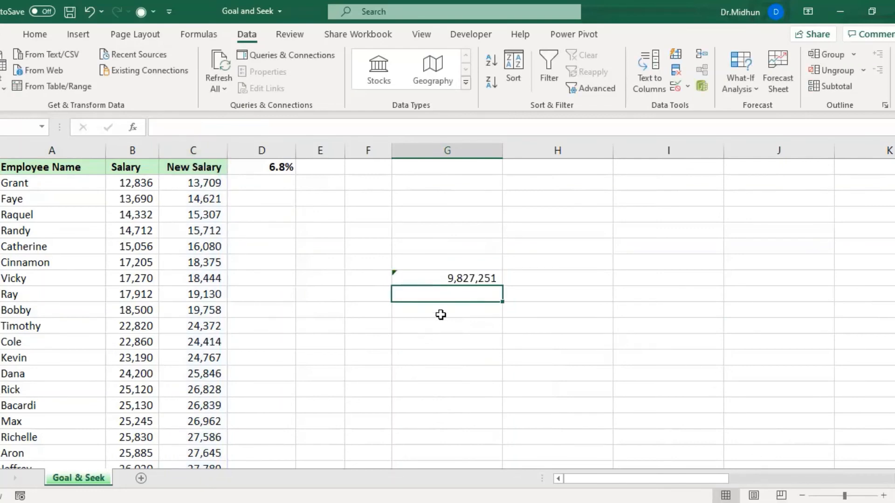
Run Goal Seek to bring the New Salary total in G8 to 10000000 by changing the raise percentage in D1, and keep the solution.
click(445, 276)
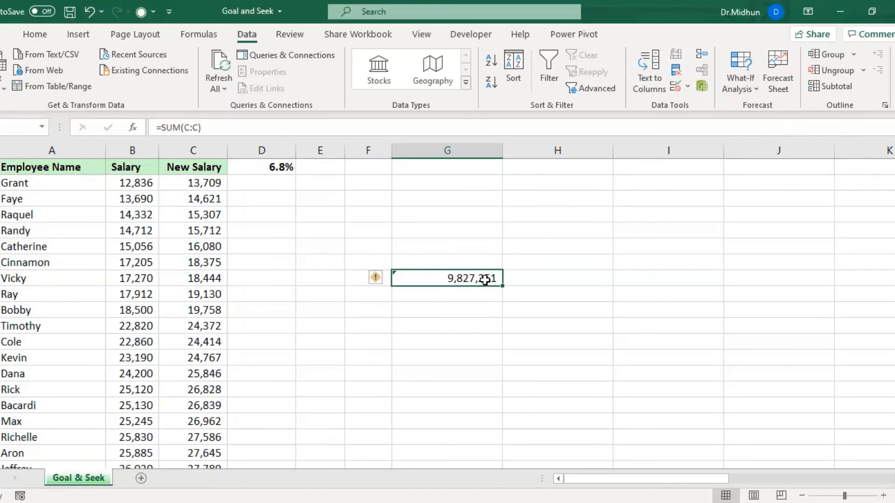
click(739, 80)
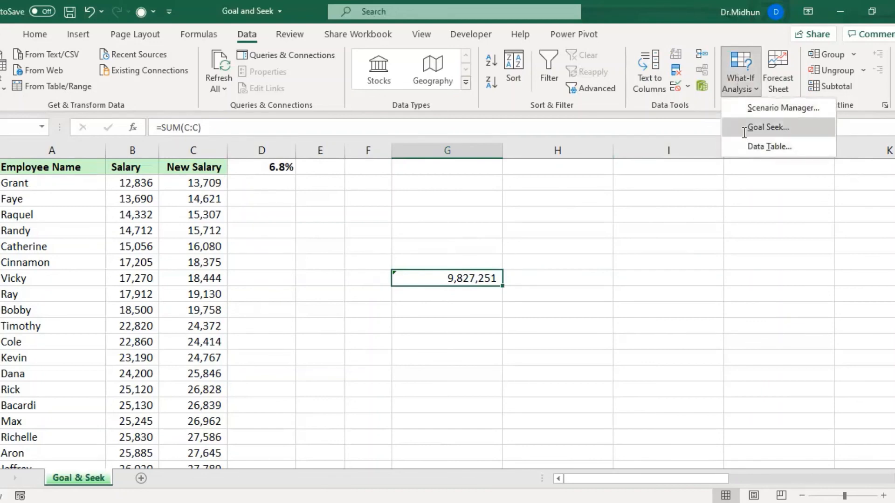
click(750, 127)
drag(312, 245, 635, 208)
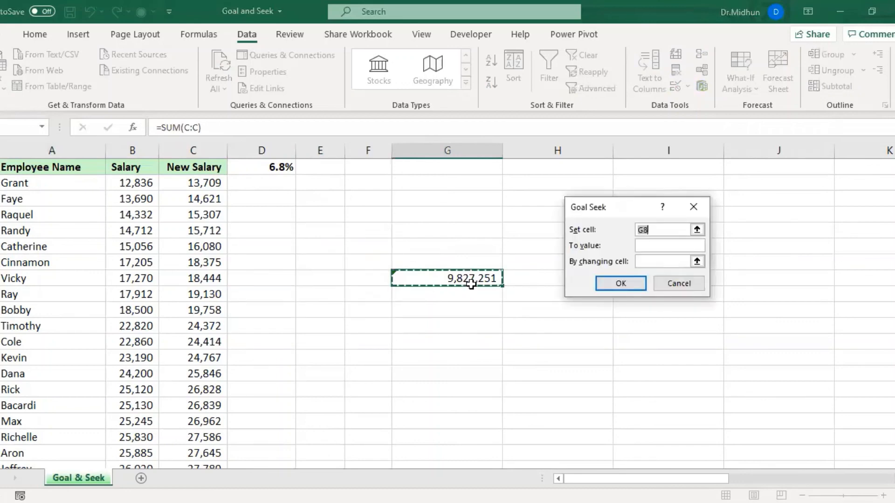
click(654, 245)
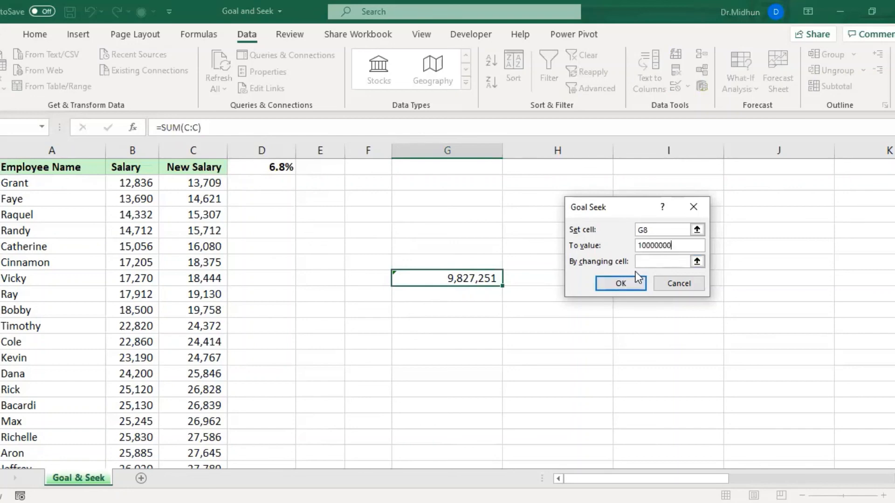
click(646, 263)
click(271, 170)
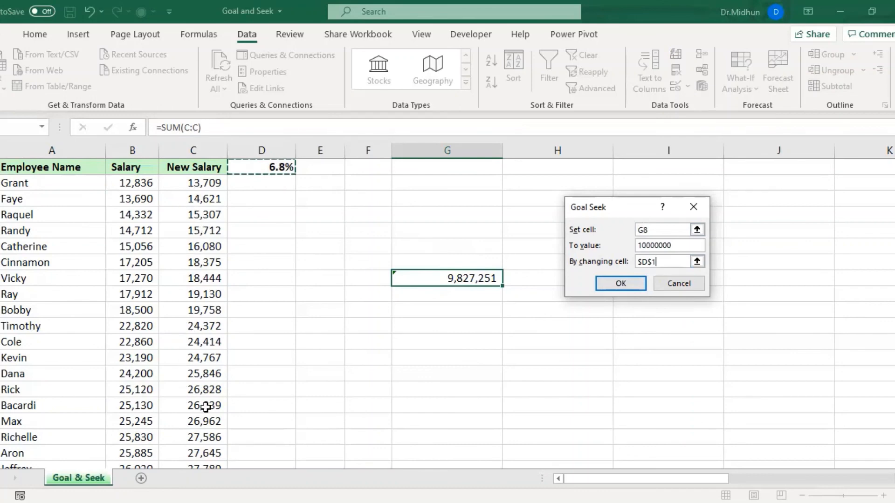
click(618, 285)
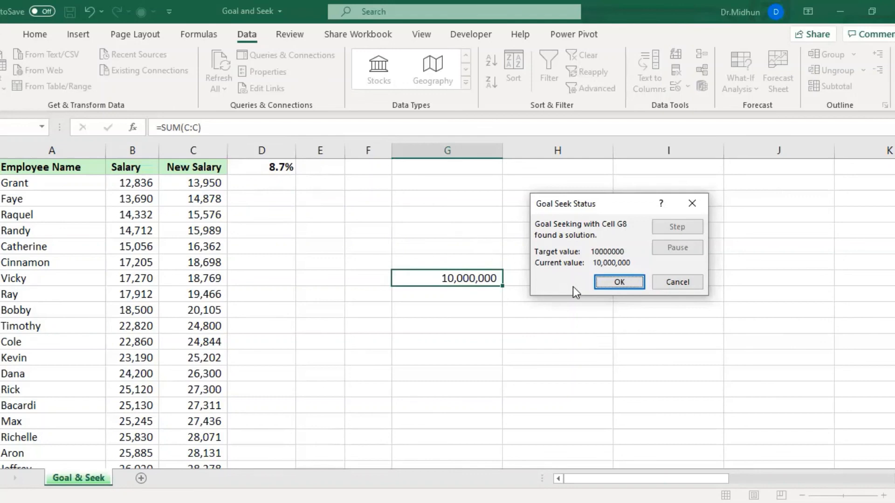
click(614, 282)
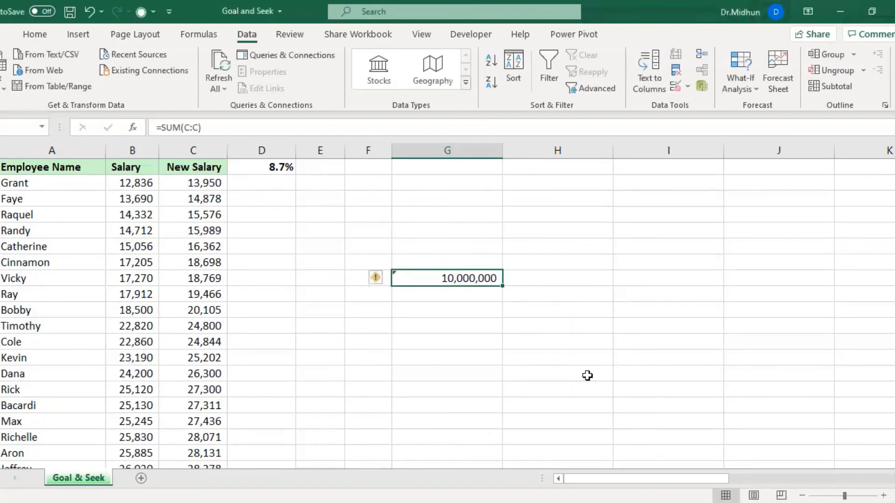